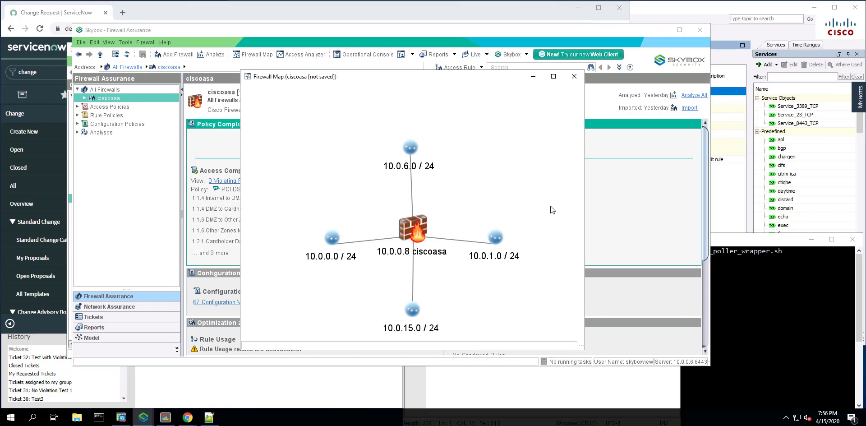
# Review the firewall access rules in Cisco ASDM, the ServiceNow change page, the Skybox Change Manager welcome page and the poller script terminal
pyautogui.click(731, 206)
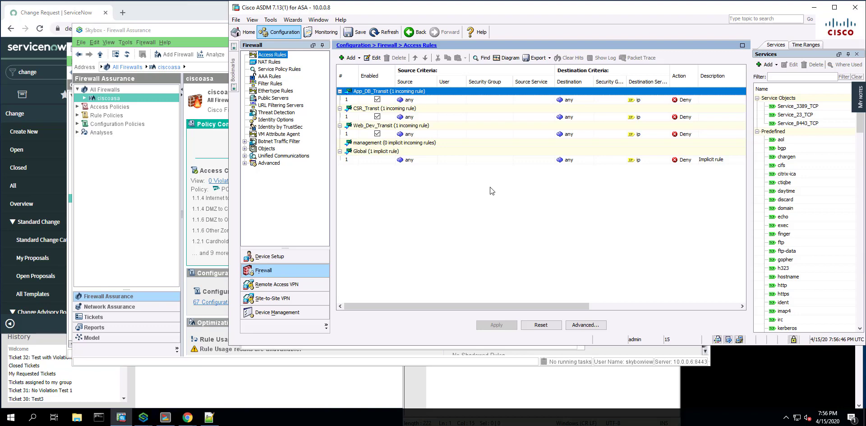
pyautogui.click(137, 11)
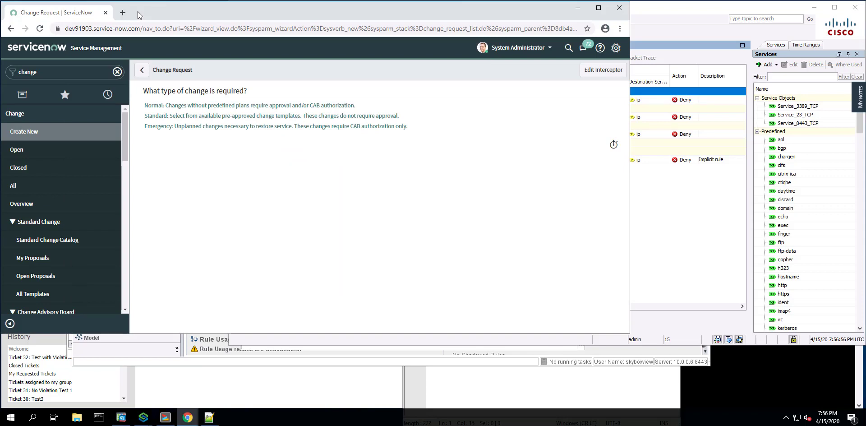
pyautogui.click(149, 386)
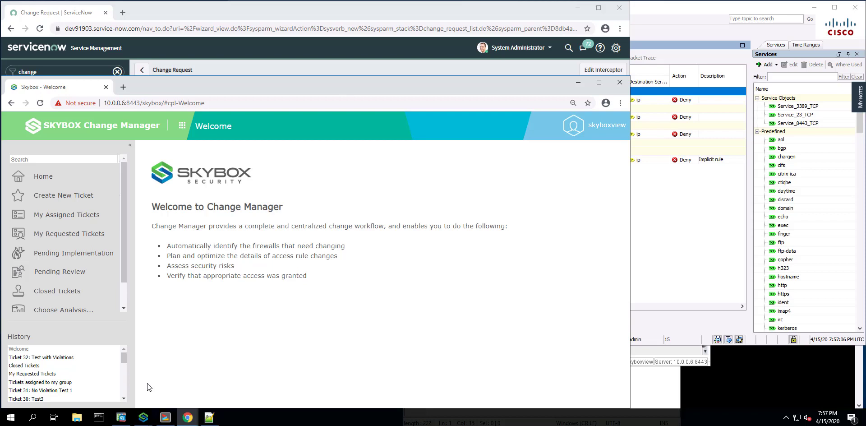
pyautogui.click(686, 206)
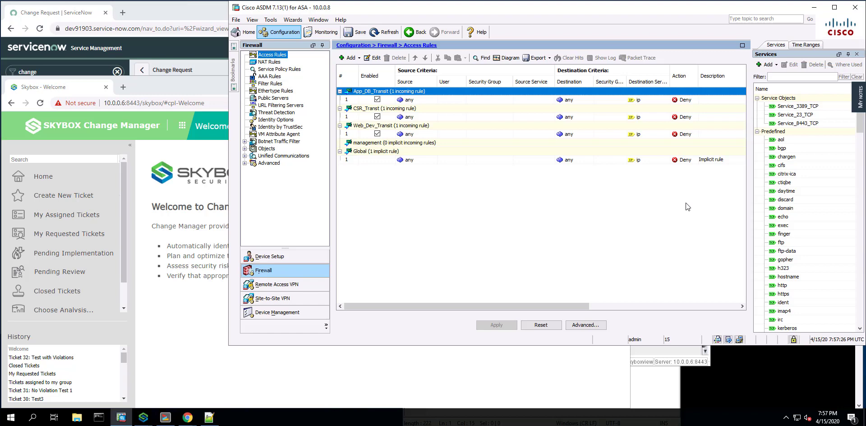
pyautogui.click(762, 378)
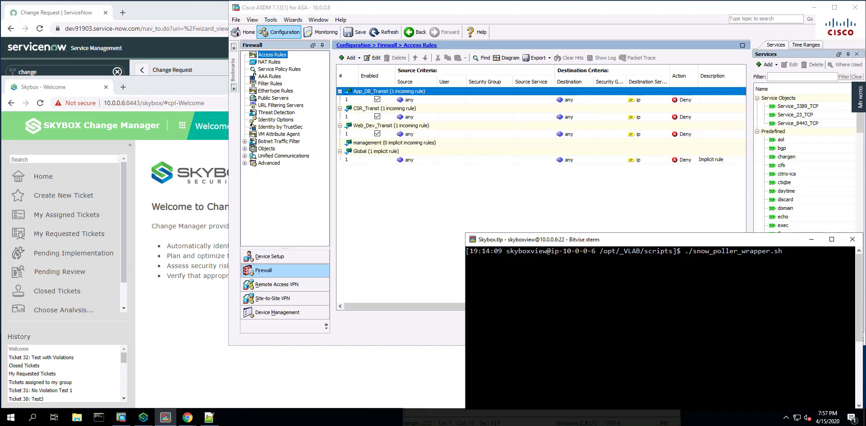
# Switch to Notepad++ and copy the access request line under "No Violations" in SNOW-CM Demo.txt
pyautogui.click(194, 6)
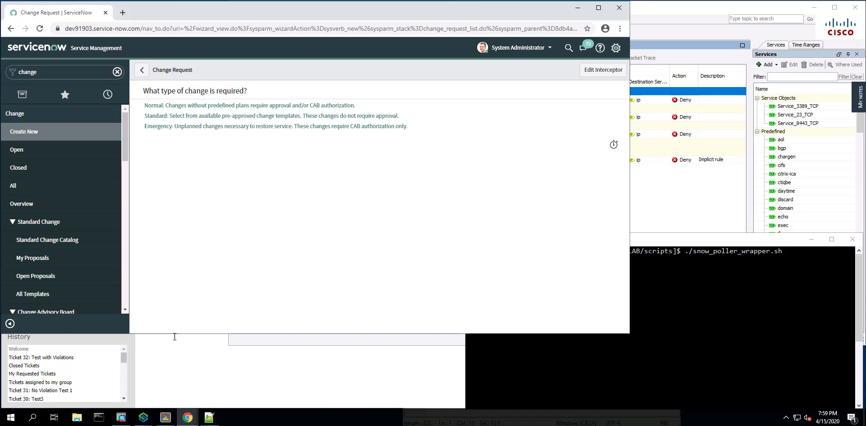
pyautogui.click(209, 415)
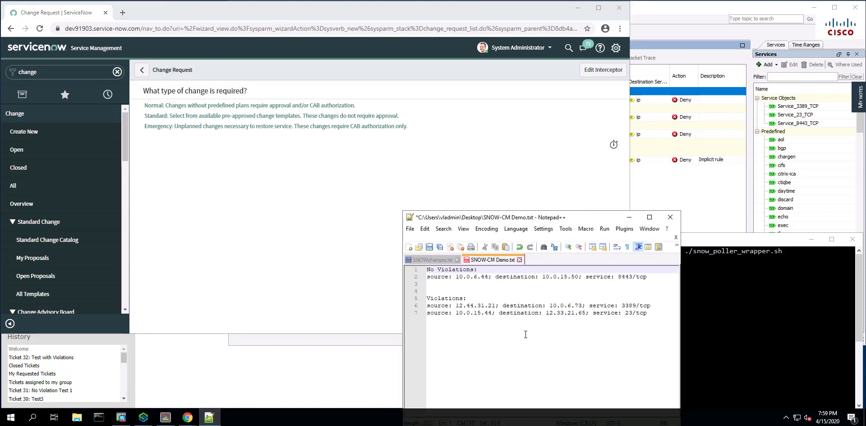
pyautogui.moveTo(649, 278); pyautogui.dragTo(426, 277)
pyautogui.hotkey('ctrl', 'c')
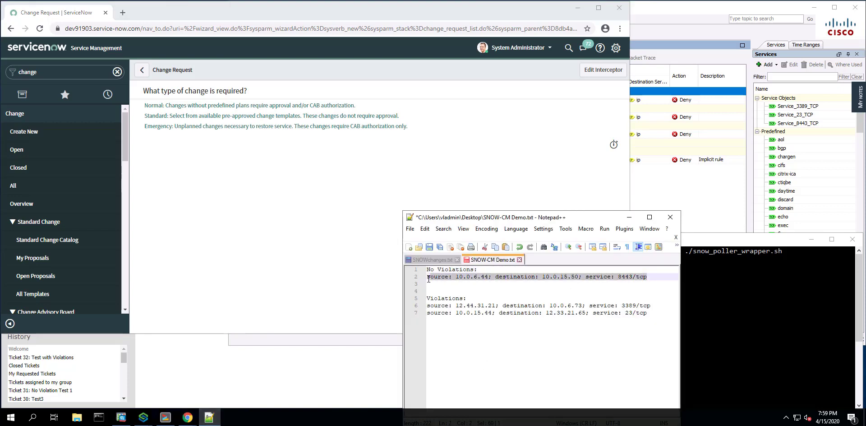
pyautogui.rightClick(434, 277)
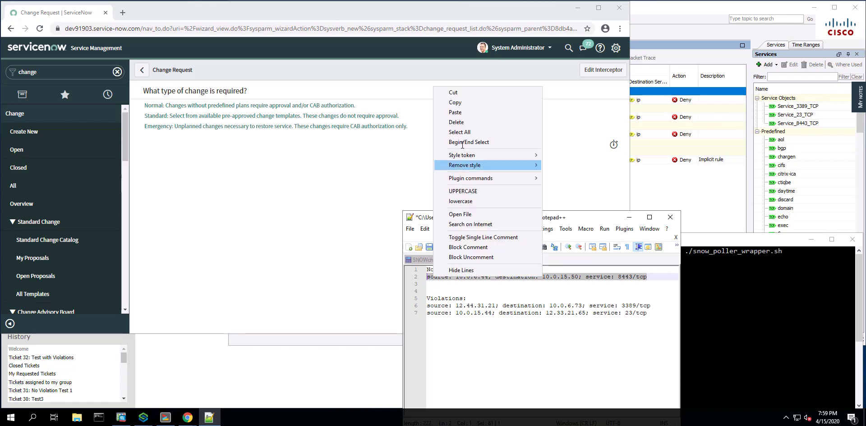
pyautogui.click(455, 102)
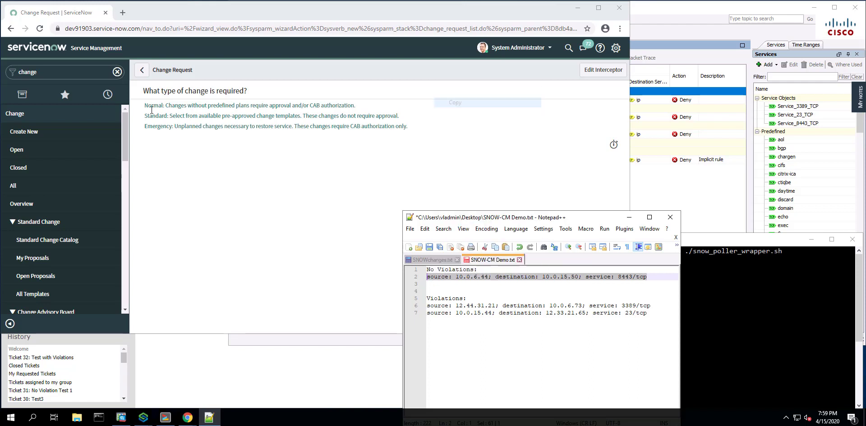
# Switch to ServiceNow and start a new standard change request from the Skybox Template
pyautogui.click(25, 130)
pyautogui.click(185, 115)
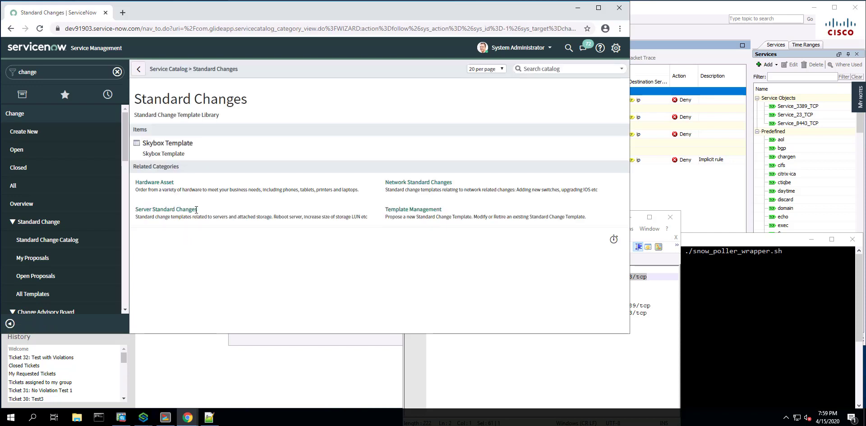
pyautogui.click(164, 143)
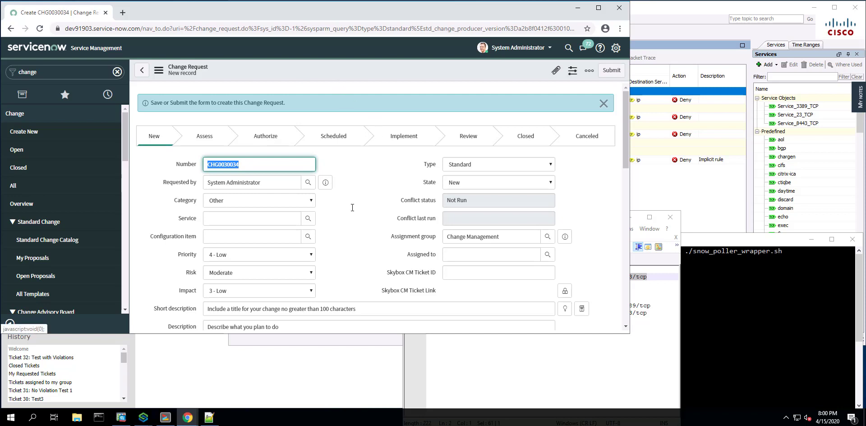
# Set the description to "source: 10.0.6.44; destination: 10.0.15.50; service: 8443/tcp" and the short description to "Demonstration - No Risk"
pyautogui.scroll(-2, 352, 227)
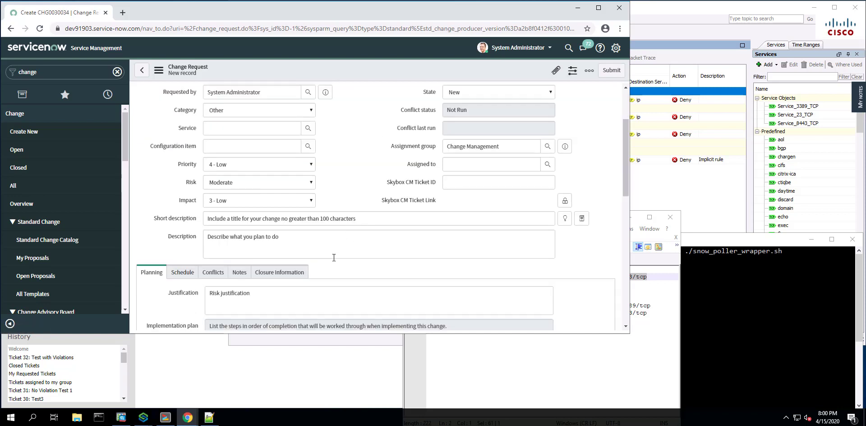
pyautogui.click(305, 236)
pyautogui.moveTo(305, 237); pyautogui.dragTo(184, 238)
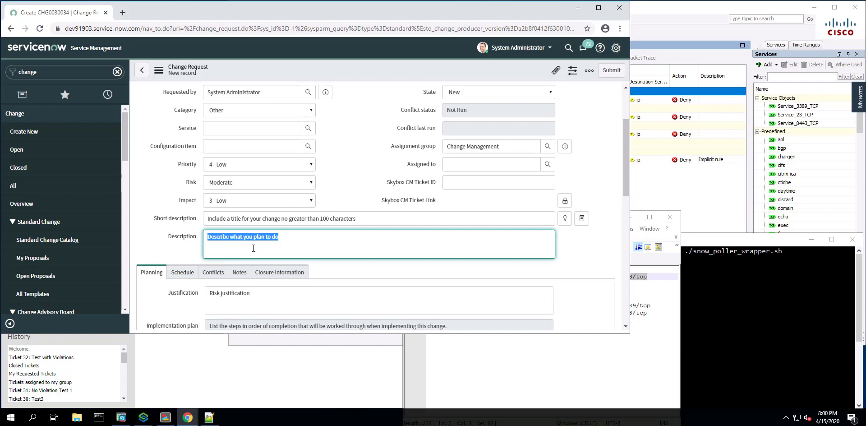
pyautogui.hotkey('ctrl', 'v')
pyautogui.click(271, 218)
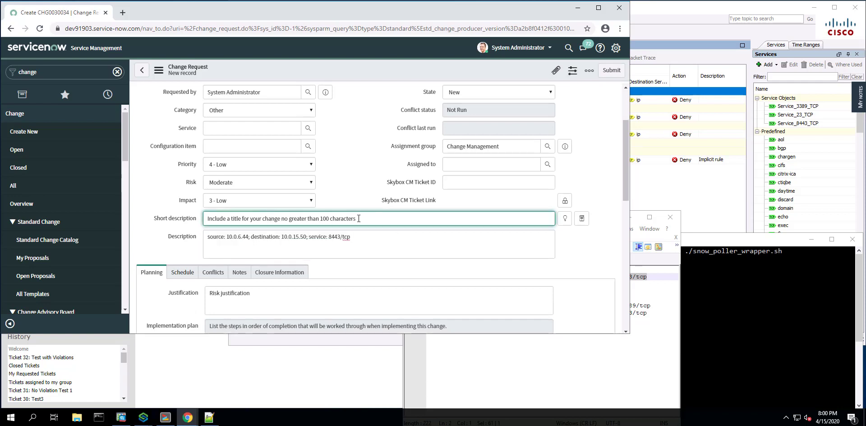
pyautogui.moveTo(359, 218); pyautogui.dragTo(183, 220)
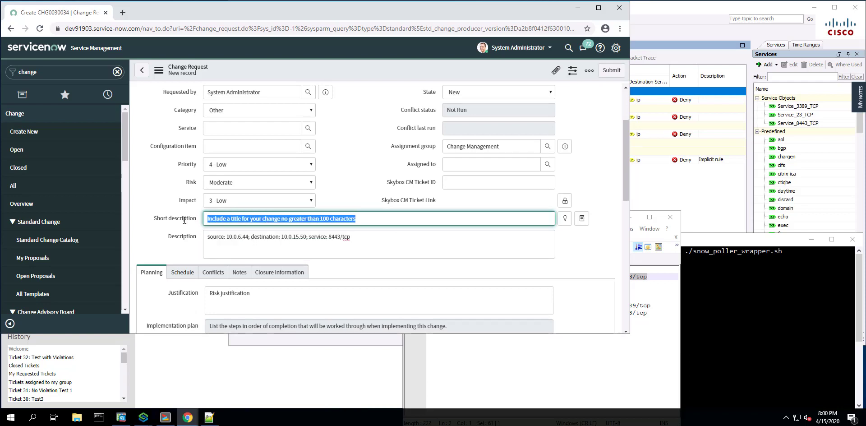
pyautogui.write('D')
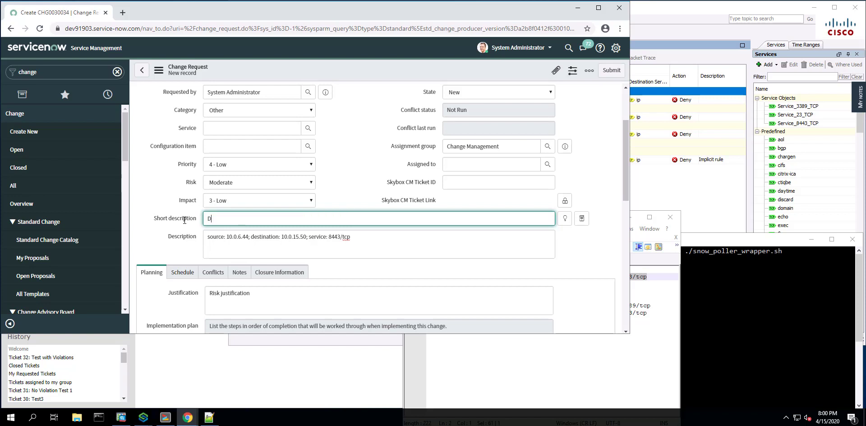
pyautogui.write('emonstration - No Risk')
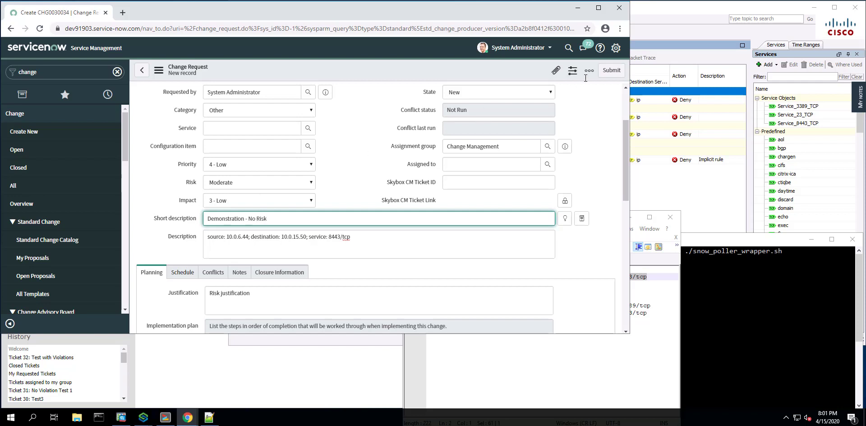
# Submit the change request, and run ./snow_poller_wrapper.sh in the Bitvise terminal
pyautogui.click(611, 70)
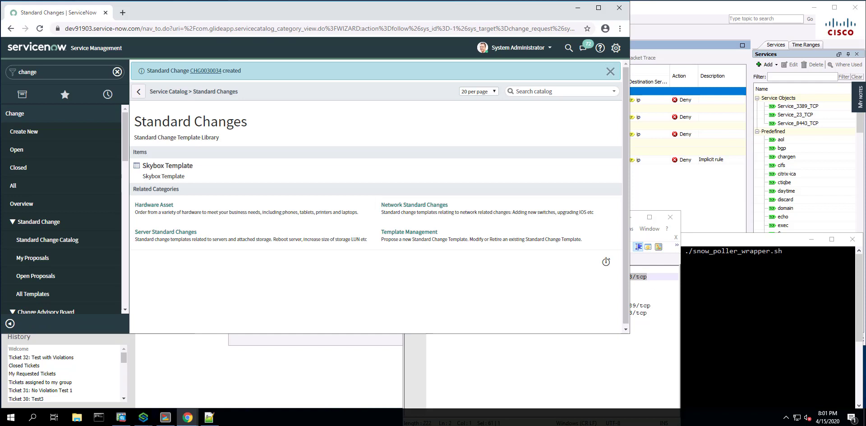
pyautogui.click(739, 306)
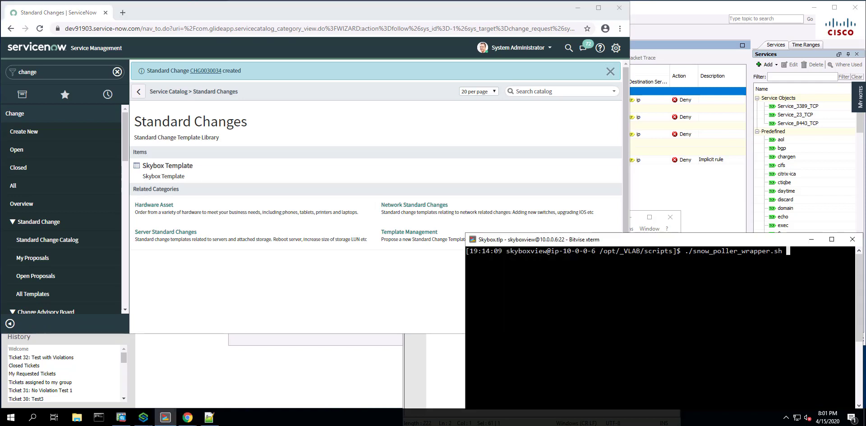
pyautogui.press('Return')
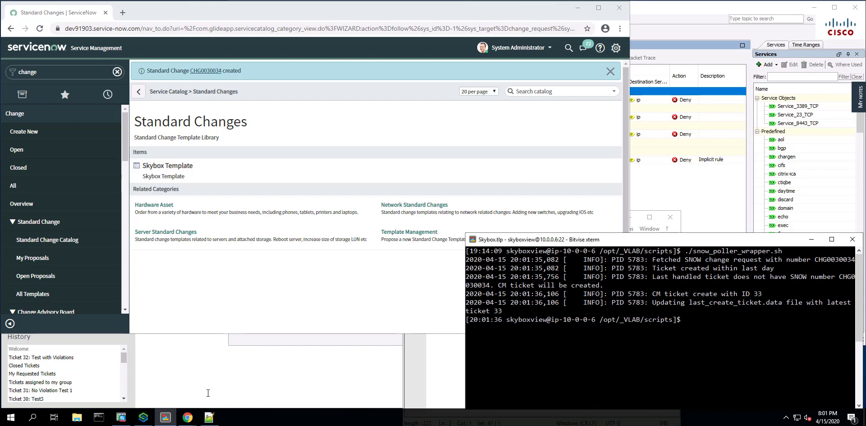
# Switch to Skybox Change Manager, open the "Demonstration - No Risk" ticket from the requested tickets and reload it to check its progress
pyautogui.click(161, 369)
pyautogui.click(53, 234)
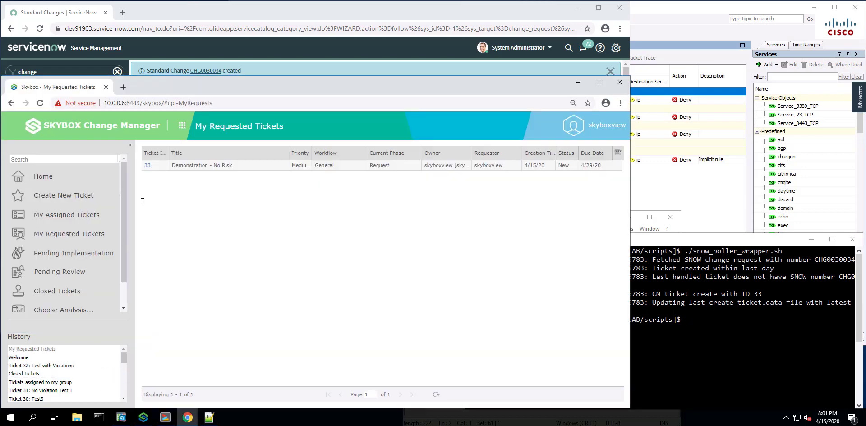
pyautogui.doubleClick(149, 165)
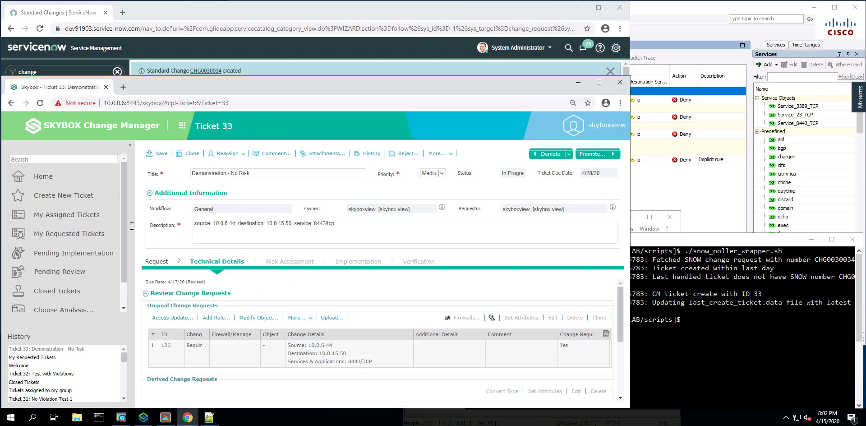
pyautogui.click(40, 103)
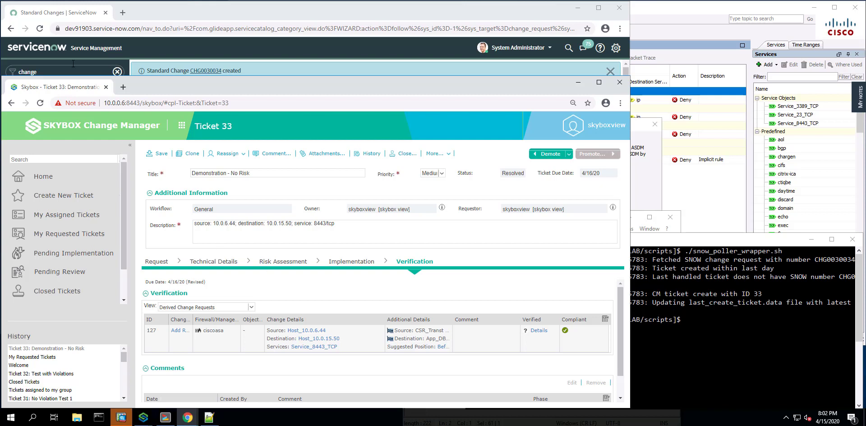
# Switch to ServiceNow, open the newly created standard change and review its fields and activity notes
pyautogui.click(139, 13)
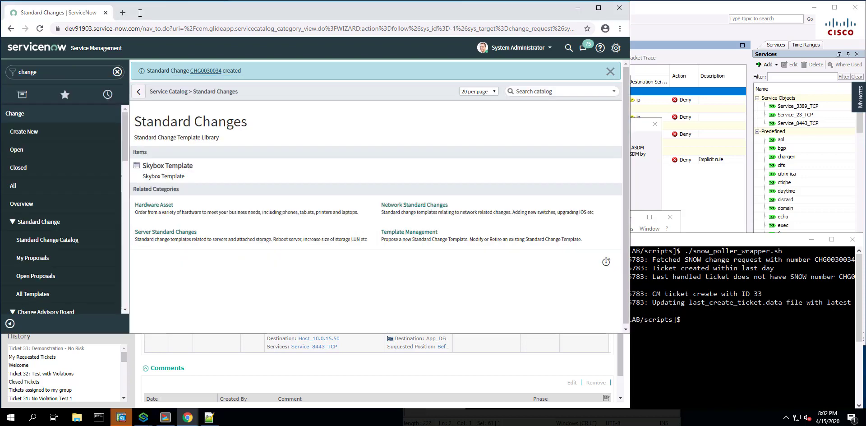
pyautogui.click(204, 70)
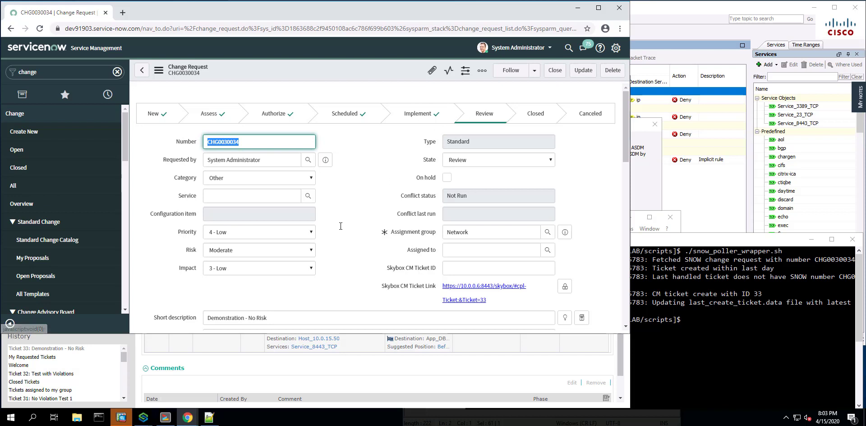
pyautogui.scroll(-2, 395, 174)
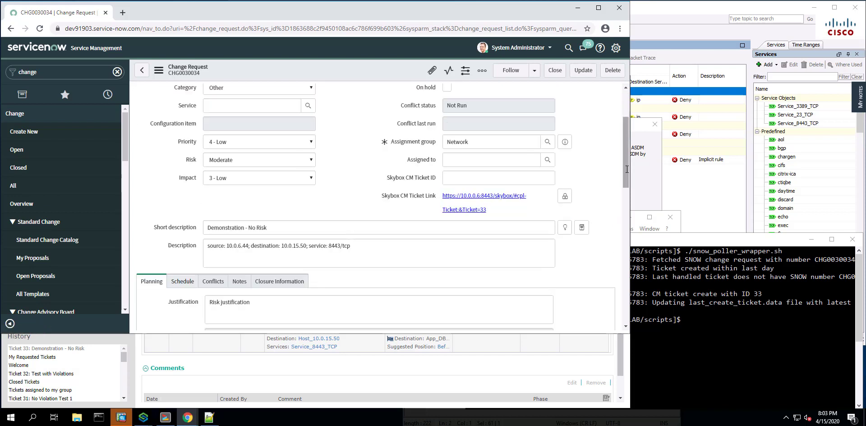
pyautogui.moveTo(626, 172)
pyautogui.mouseDown()
pyautogui.moveTo(626, 220)
pyautogui.moveTo(626, 182)
pyautogui.mouseUp()
pyautogui.click(239, 218)
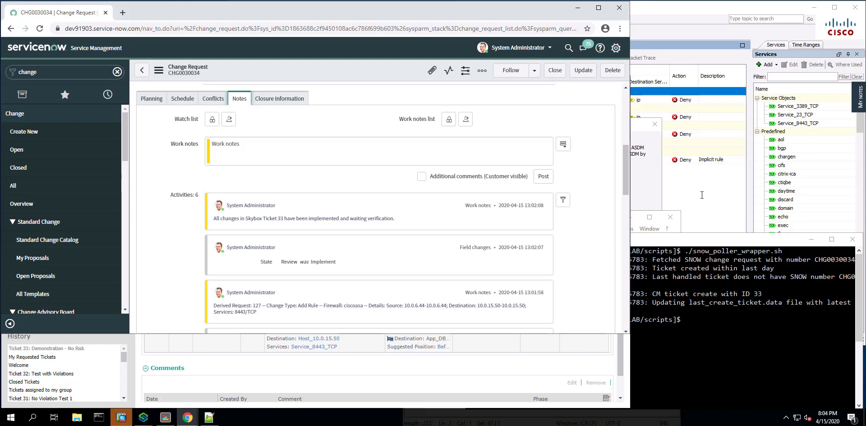
# Switch to Cisco ASDM, refresh the device configuration and inspect the CSR_Transit access rules and their descriptions
pyautogui.click(701, 195)
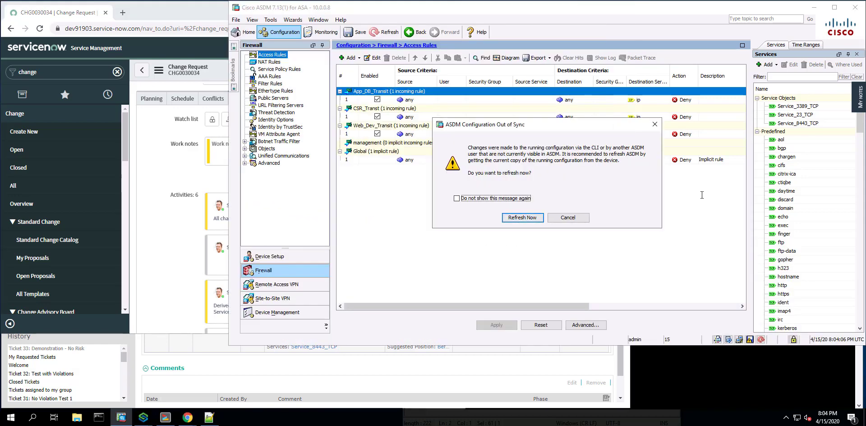
pyautogui.click(525, 218)
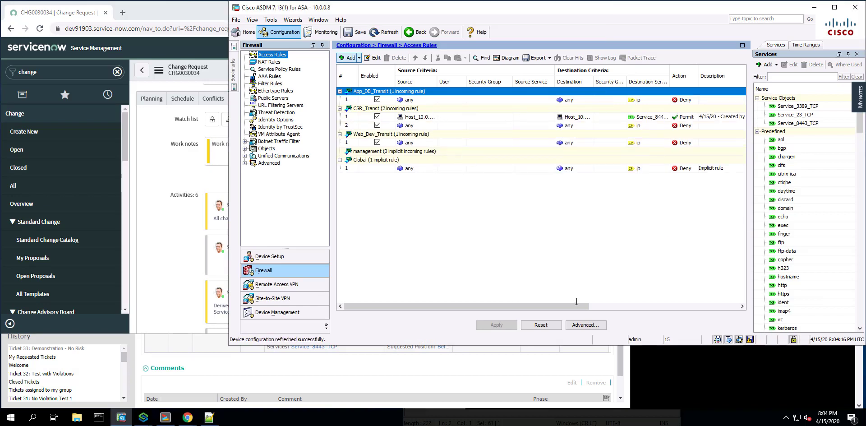
pyautogui.hscroll(5, 576, 306)
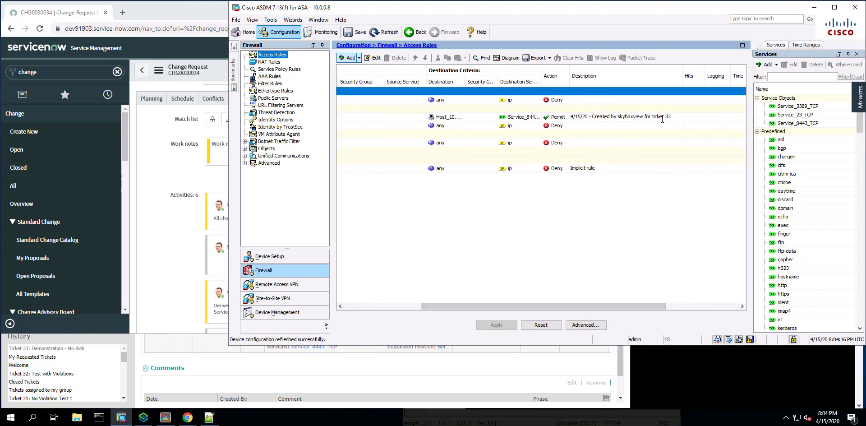
pyautogui.hscroll(-5, 613, 309)
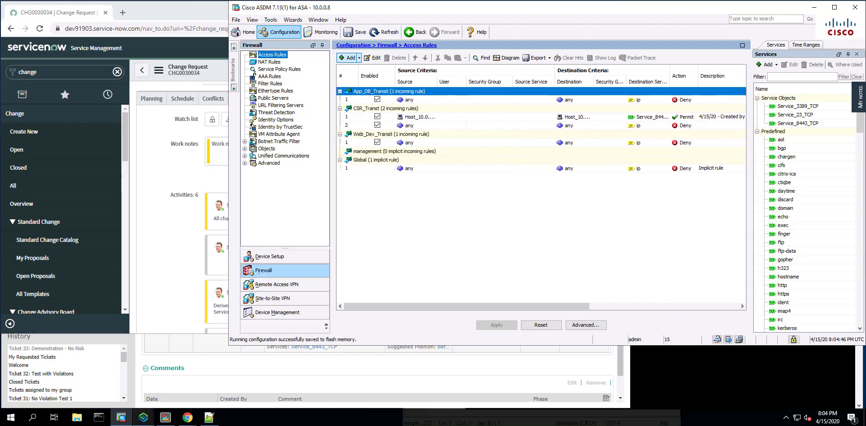
# Switch to the Skybox Operational Console and launch the 1000 Triggered Collection task sequence
pyautogui.moveTo(144, 416)
pyautogui.click(236, 381)
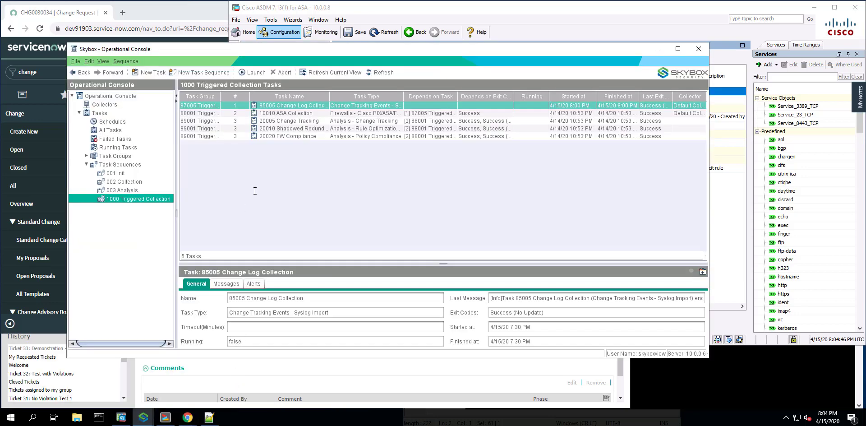
pyautogui.rightClick(137, 199)
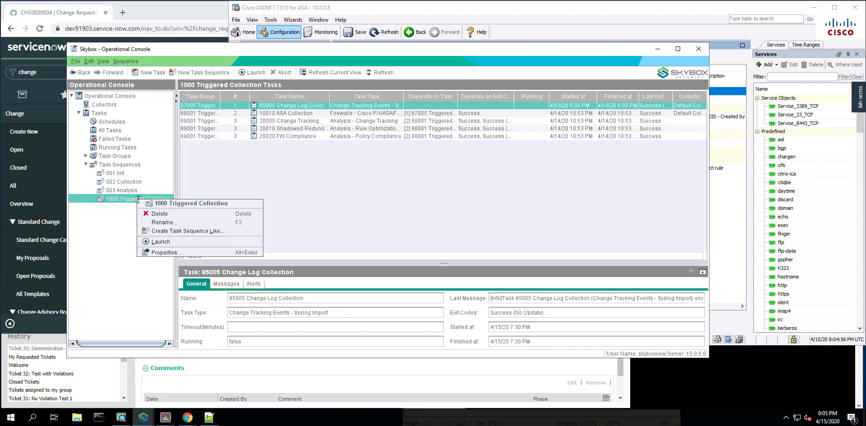
pyautogui.click(167, 242)
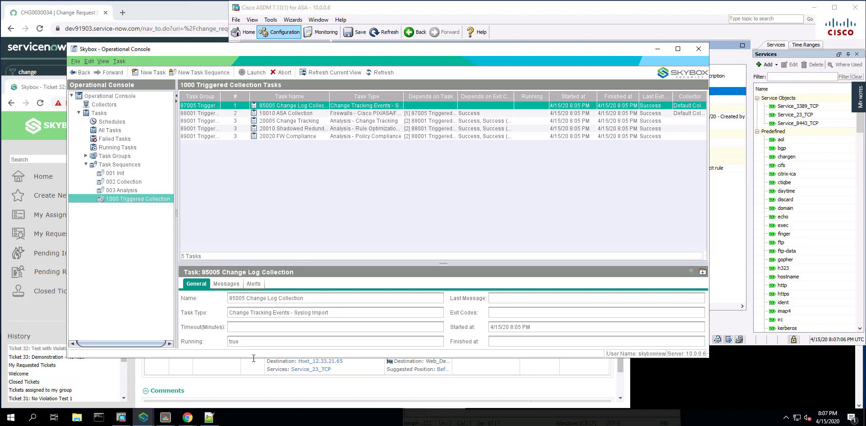
# Check the "Demonstration - No Risk" ticket's verification in Skybox Change Manager, switch to ServiceNow, review the change's activity notes and reload it
pyautogui.click(58, 357)
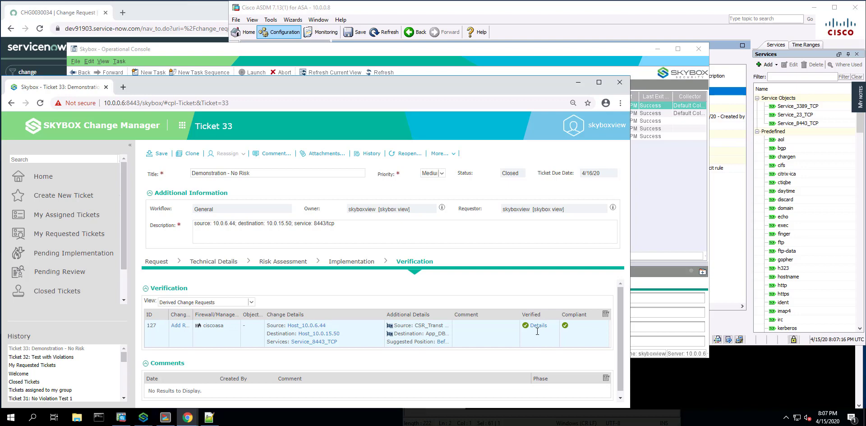
pyautogui.click(177, 13)
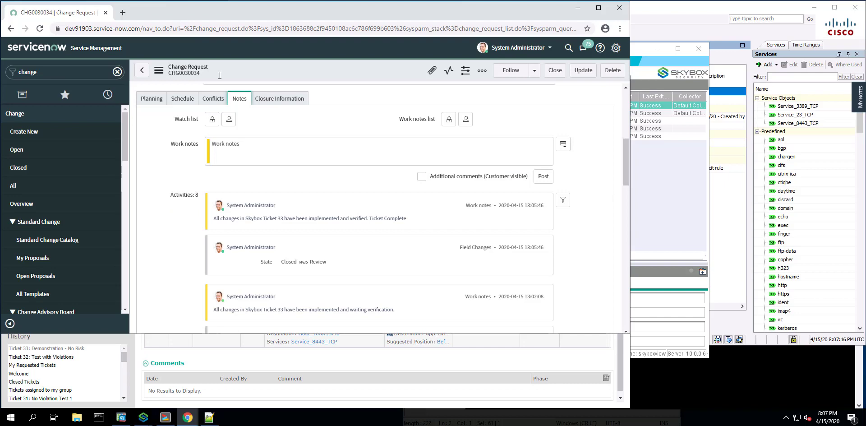
pyautogui.scroll(2, 331, 181)
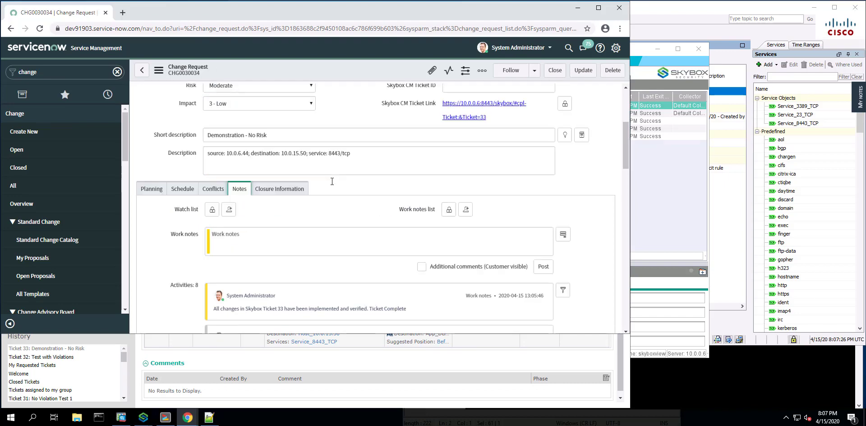
pyautogui.scroll(-4, 358, 255)
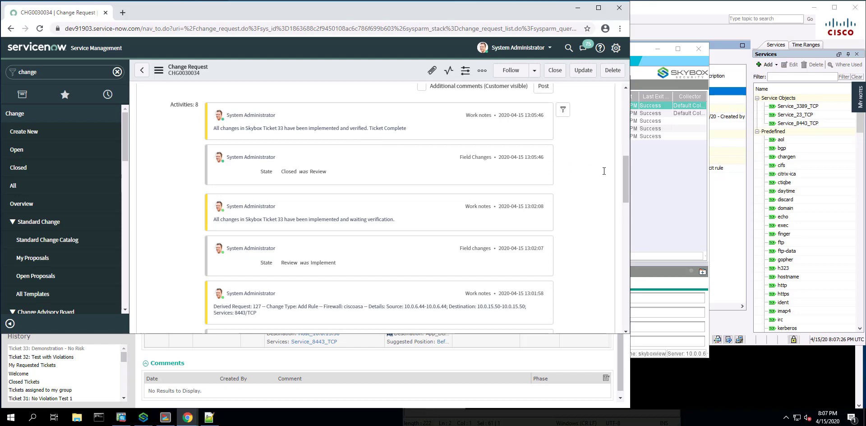
pyautogui.moveTo(626, 168); pyautogui.dragTo(627, 102)
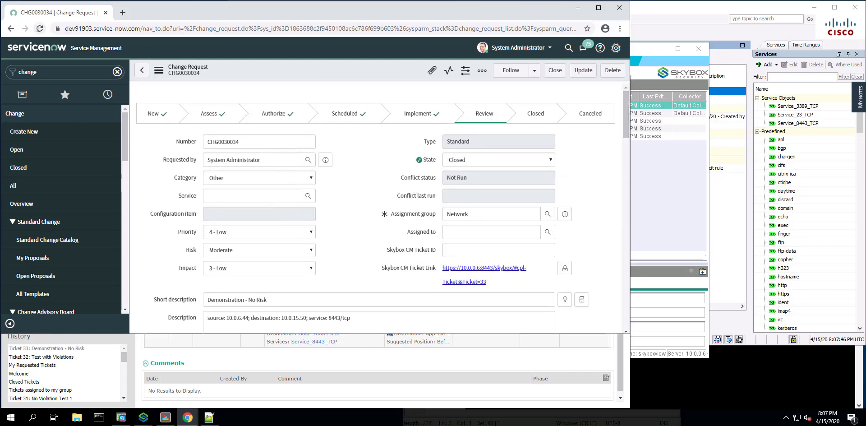
pyautogui.click(39, 28)
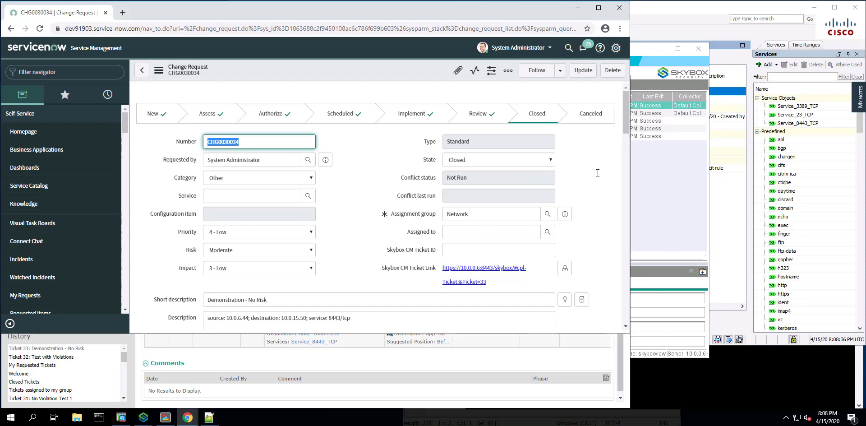
# Filter the navigator for "change" and create a new standard change from the Skybox Template
pyautogui.click(65, 72)
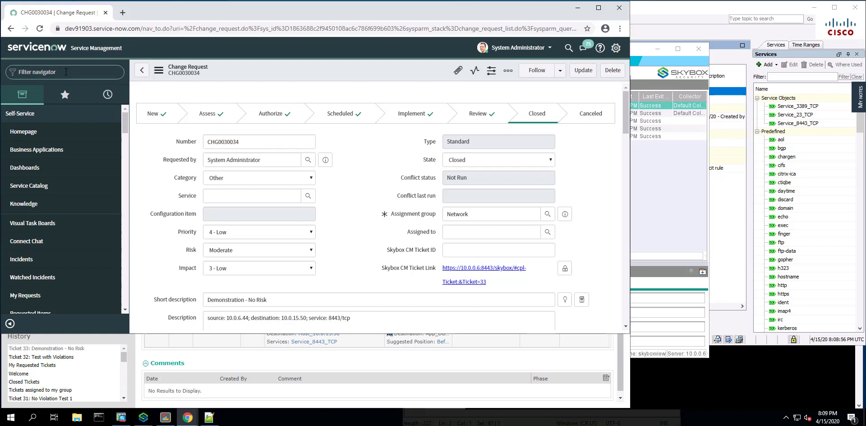
pyautogui.write('change')
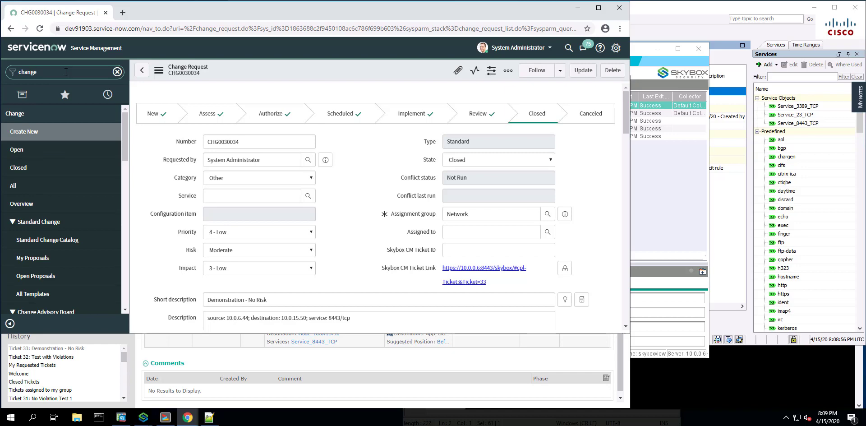
pyautogui.click(26, 131)
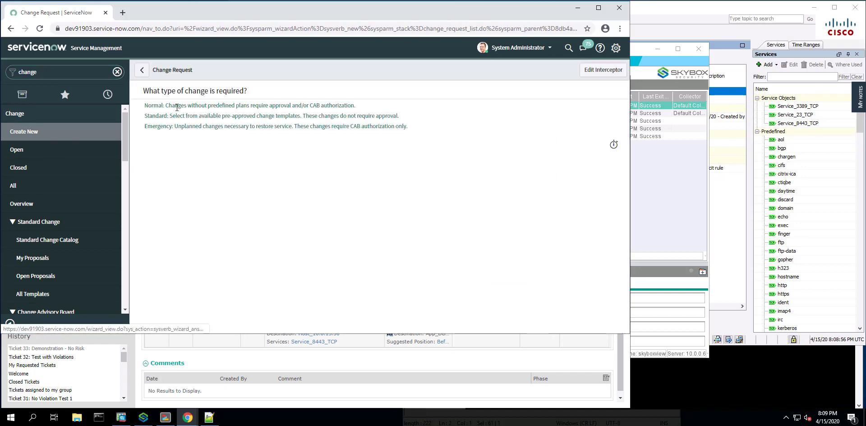
pyautogui.click(177, 115)
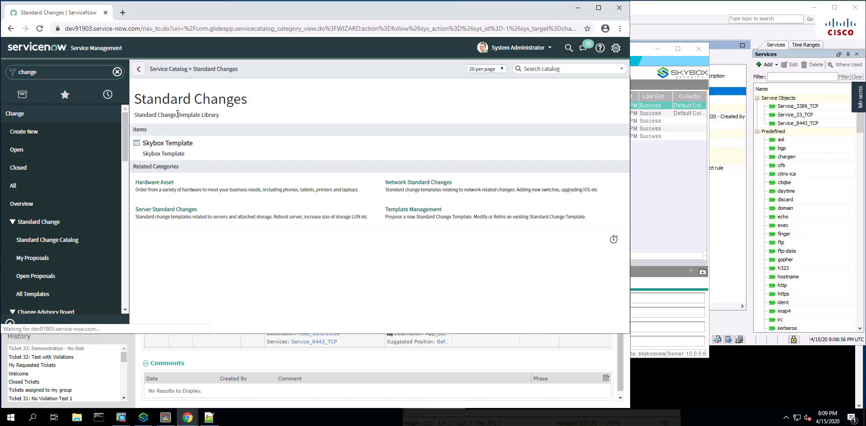
pyautogui.click(168, 143)
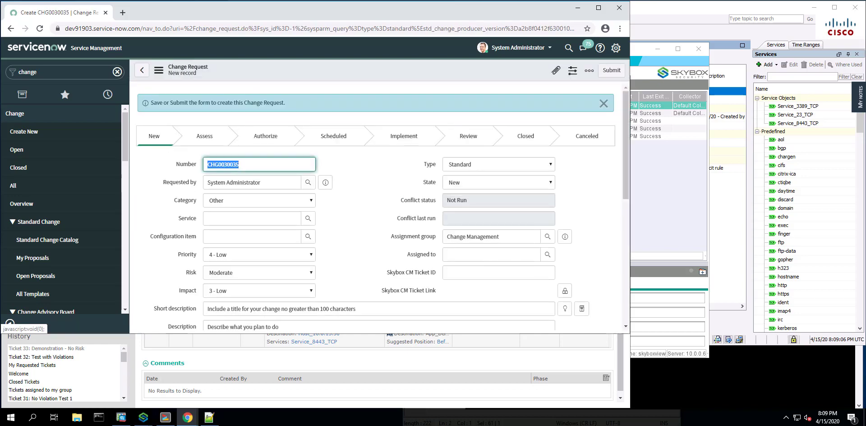
# Copy the two request lines under "Violations" from SNOW-CM Demo.txt in Notepad++ and replace the ServiceNow change's description with them
pyautogui.click(209, 416)
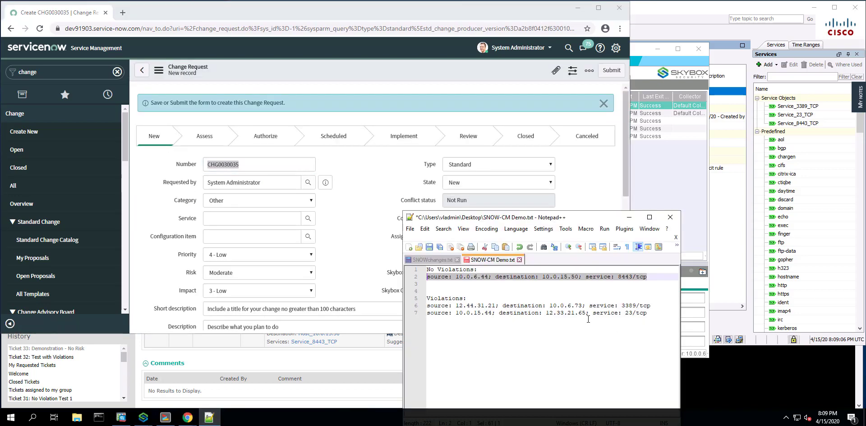
pyautogui.moveTo(648, 313); pyautogui.dragTo(424, 306)
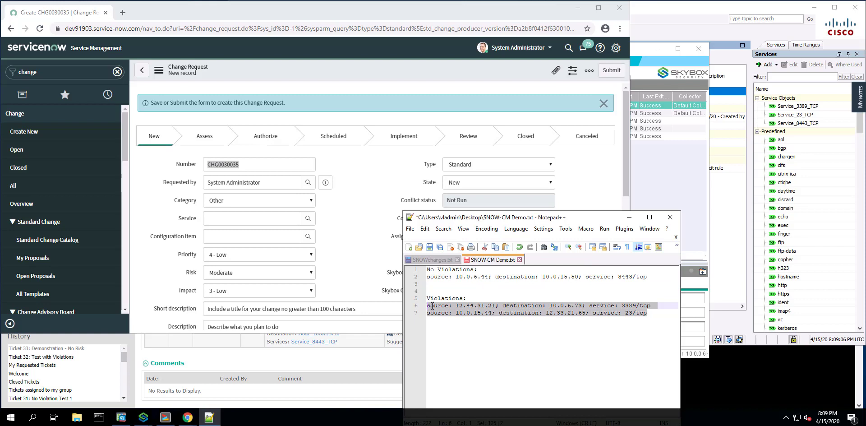
pyautogui.rightClick(432, 306)
pyautogui.click(448, 132)
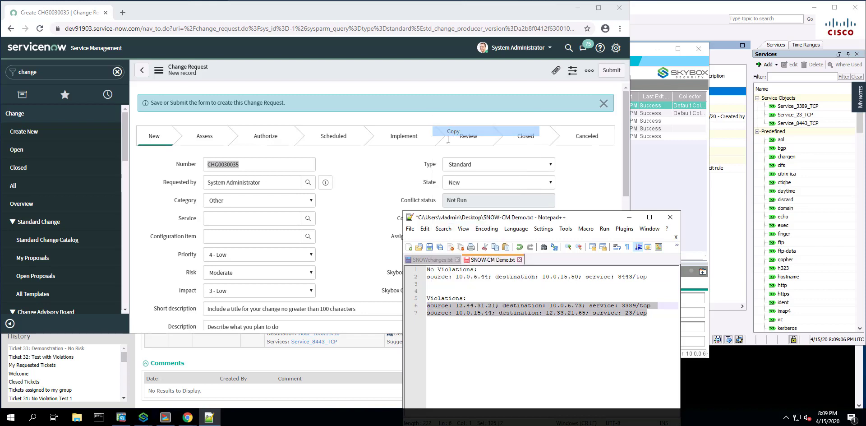
pyautogui.click(326, 326)
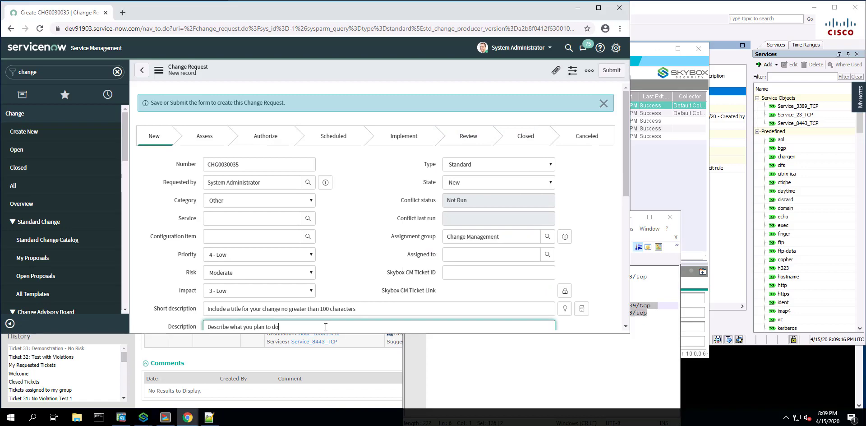
pyautogui.scroll(-2, 327, 325)
pyautogui.moveTo(286, 235); pyautogui.dragTo(212, 237)
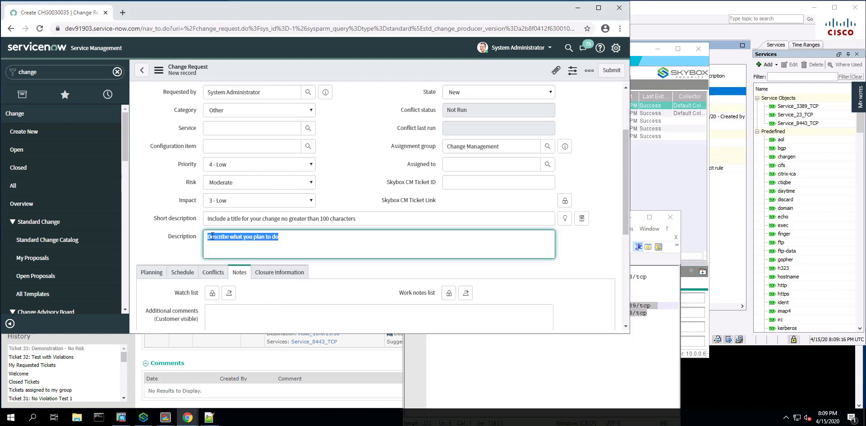
pyautogui.hotkey('ctrl', 'v')
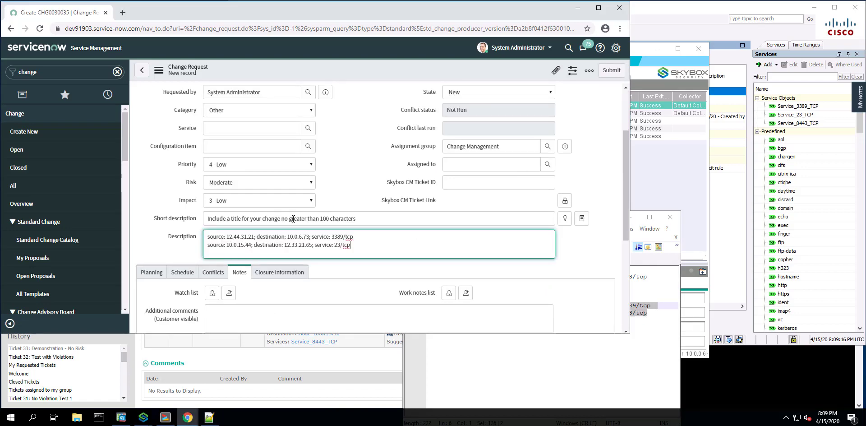
# Set the short description to "Demonstration - With Violations" and submit the change request
pyautogui.moveTo(374, 217); pyautogui.dragTo(205, 218)
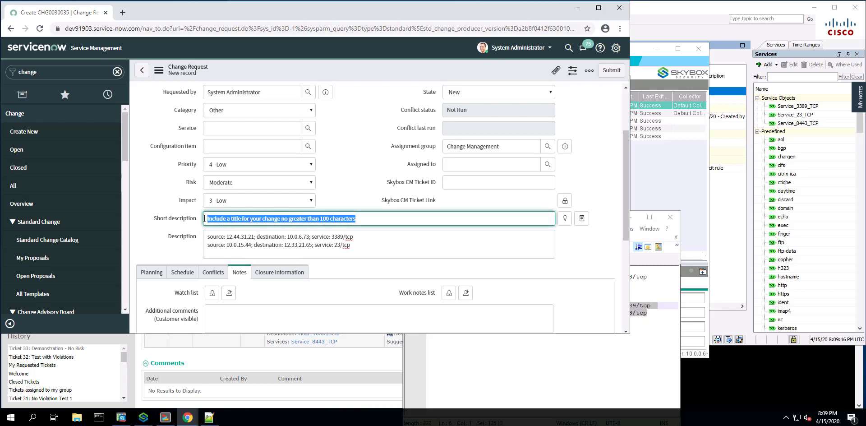
pyautogui.write('Demonstrati')
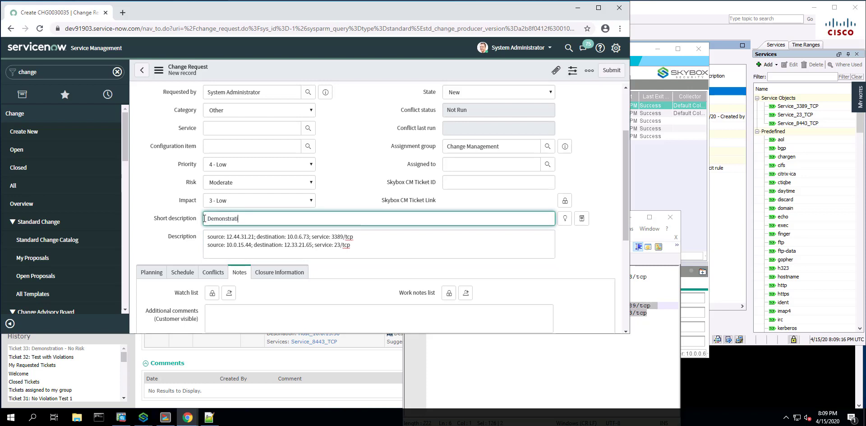
pyautogui.write('on - With Violations')
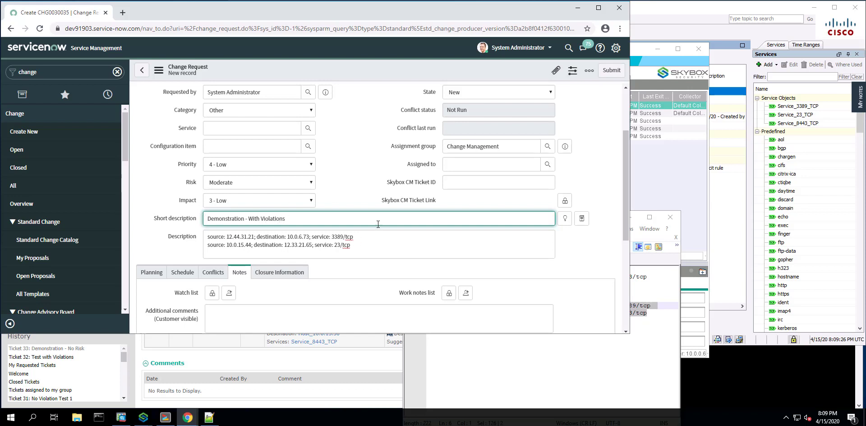
pyautogui.scroll(2, 377, 222)
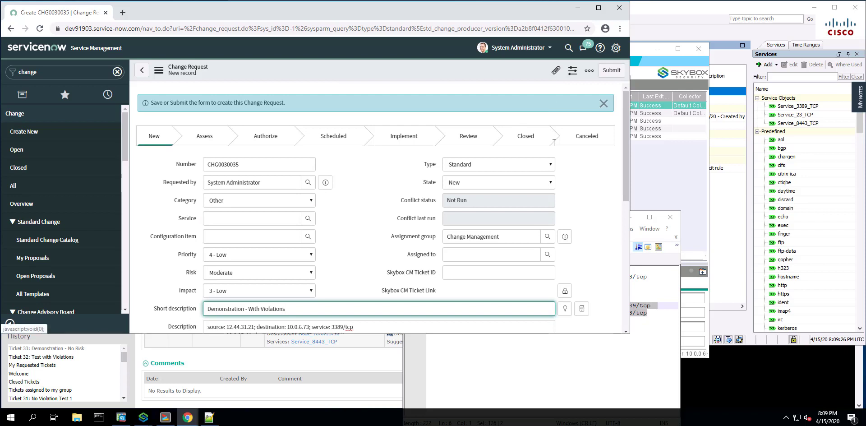
pyautogui.click(609, 71)
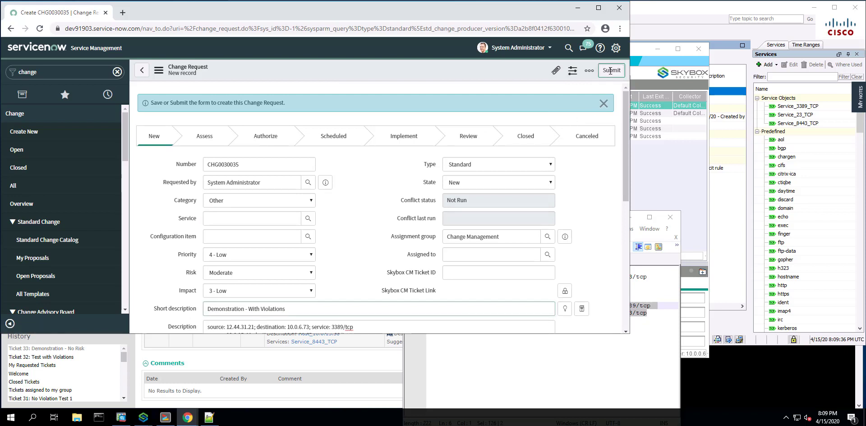
# Switch to the Bitvise xterm terminal and run ./snow_poller_wrapper.sh again to fetch the new change request
pyautogui.click(771, 377)
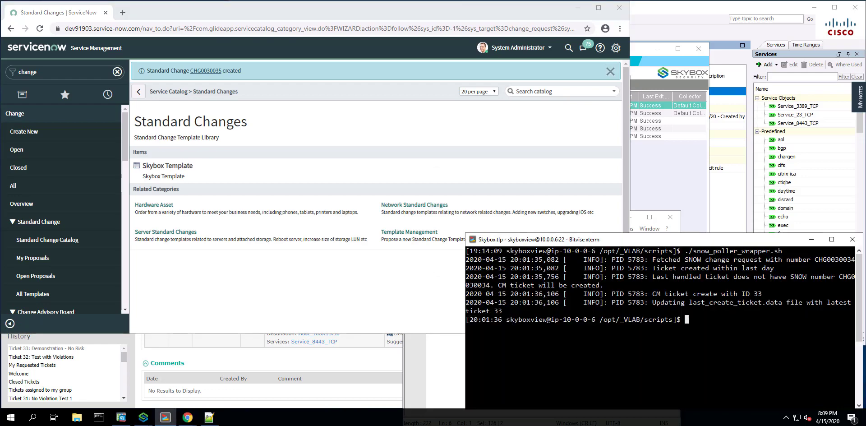
pyautogui.press('Up')
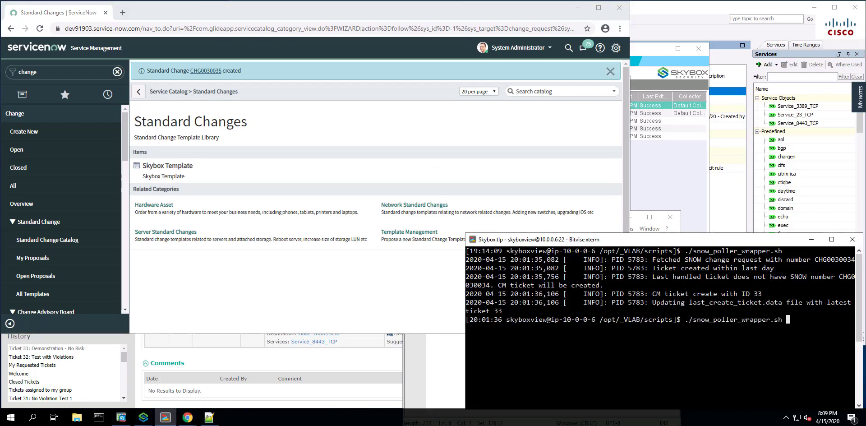
pyautogui.press('Return')
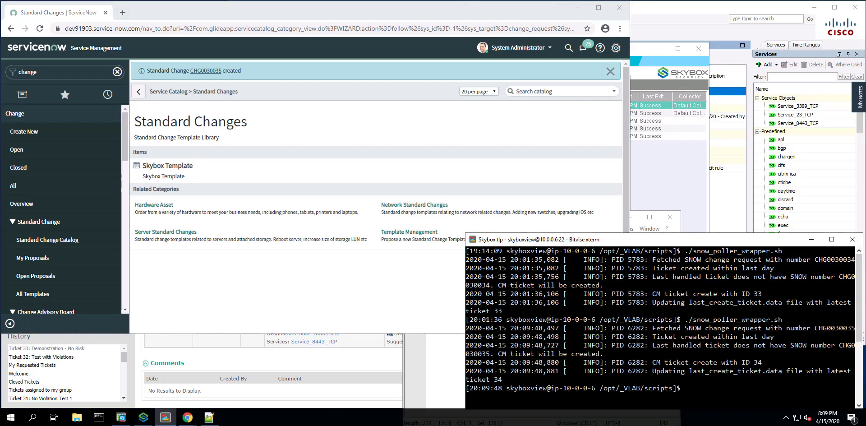
# Switch to Skybox Change Manager, open the "Demonstration - With Violations" ticket from the requested tickets and reload it to check its progress
pyautogui.click(205, 359)
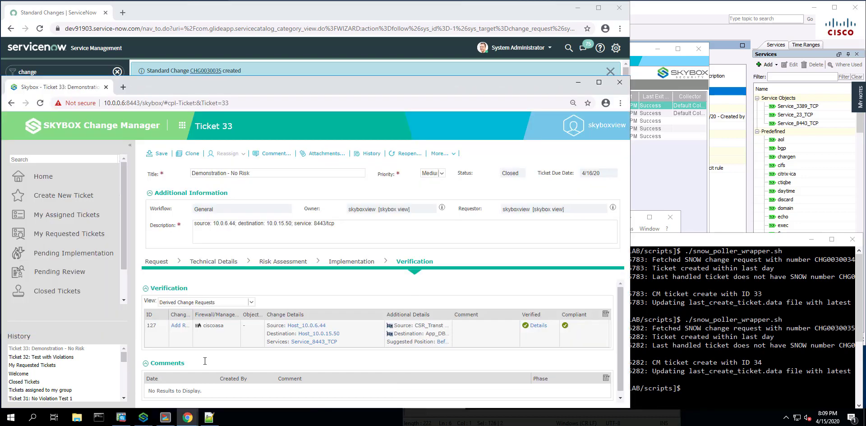
pyautogui.click(70, 233)
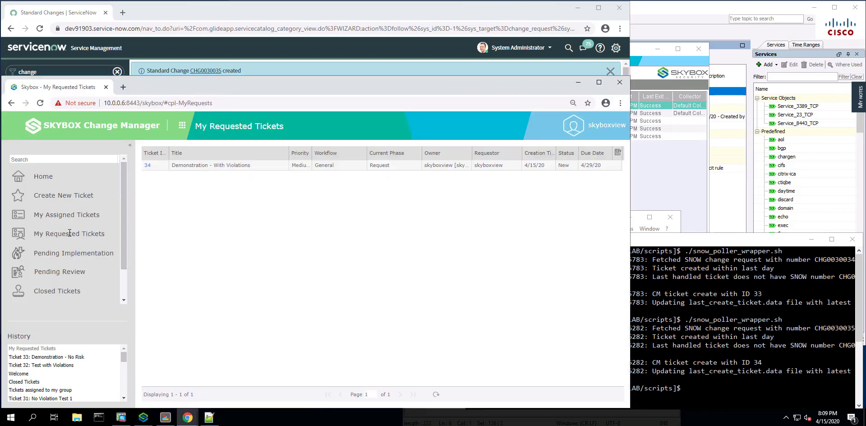
pyautogui.click(147, 165)
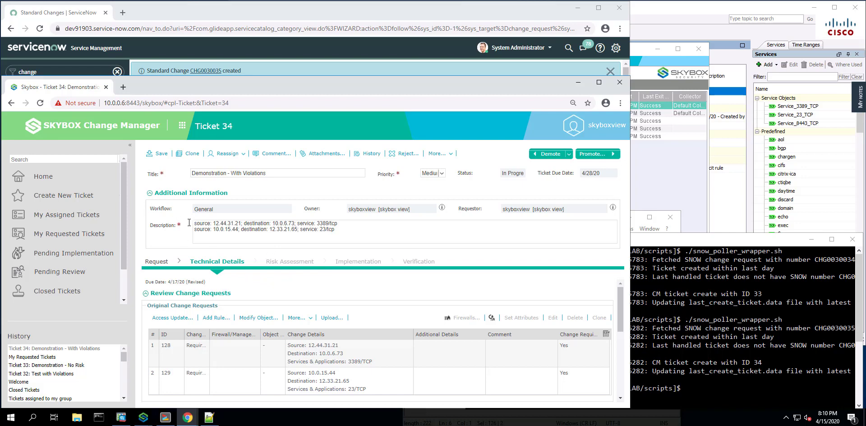
pyautogui.click(40, 103)
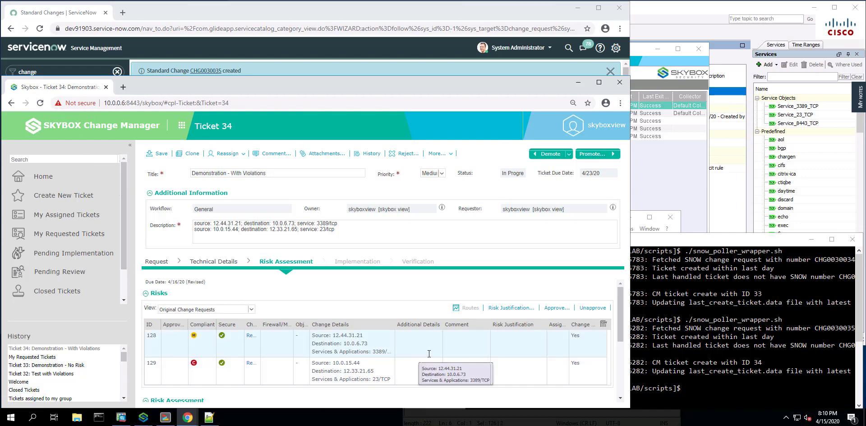
# Review the risk assessment of both change requests and examine the policy violations of the 23/TCP request
pyautogui.scroll(-2, 429, 353)
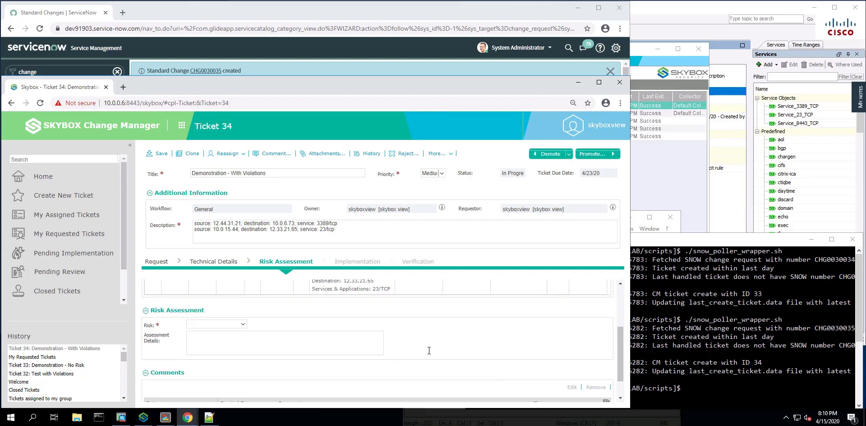
pyautogui.scroll(2, 367, 323)
pyautogui.click(417, 340)
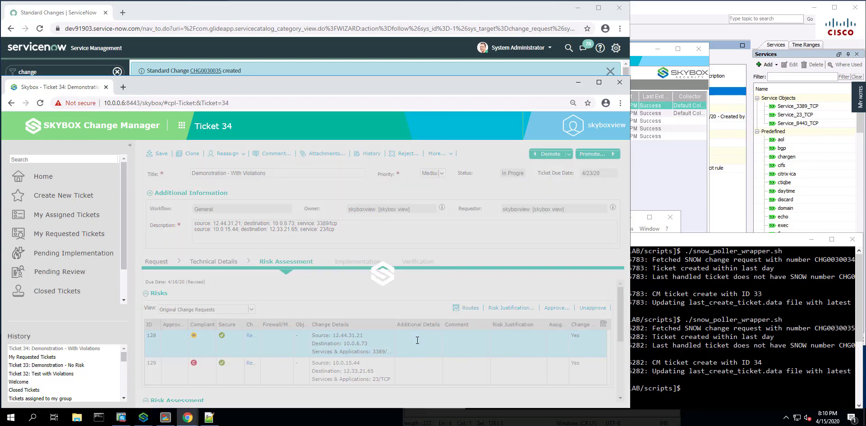
pyautogui.click(419, 363)
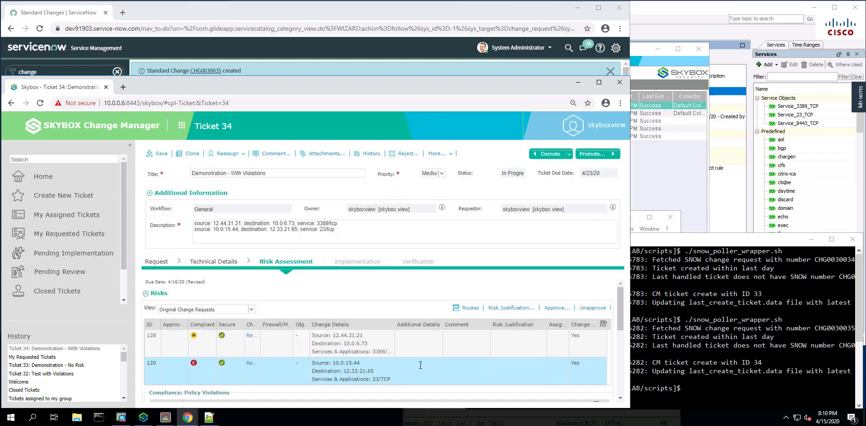
pyautogui.scroll(-2, 419, 362)
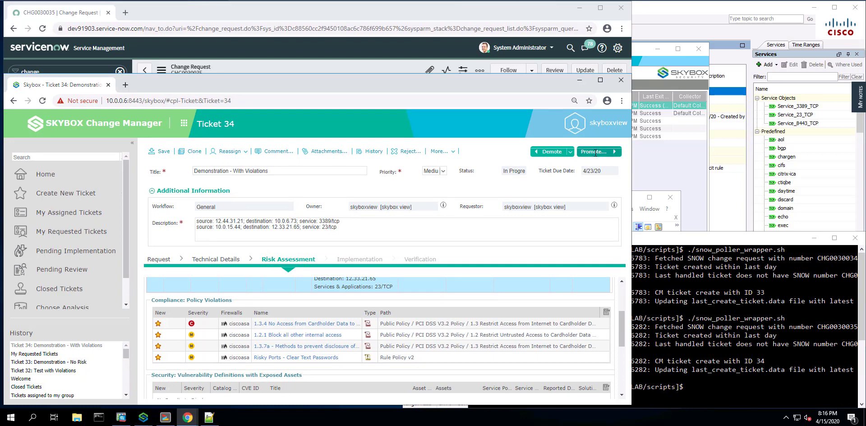
# Promote the "Demonstration - With Violations" ticket from Risk Assessment to the next phase and reload it to check its progress
pyautogui.click(595, 152)
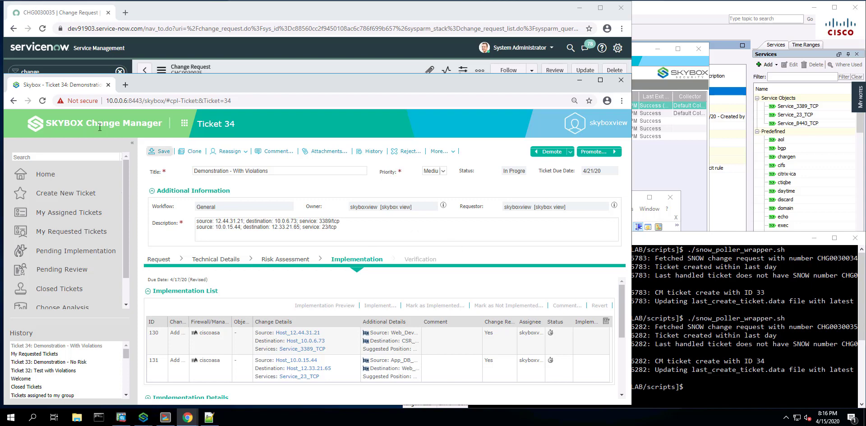
pyautogui.click(42, 101)
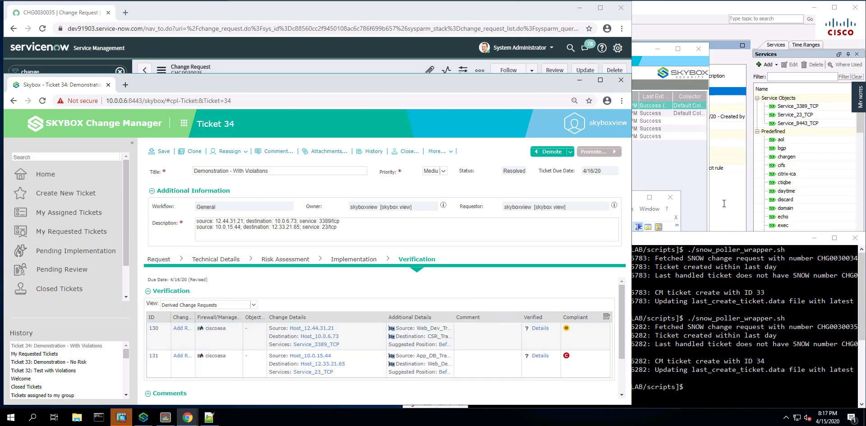
# Switch to Cisco ASDM, refresh the device configuration and check the access rules' actions and descriptions for the new ticket
pyautogui.click(723, 203)
pyautogui.click(523, 221)
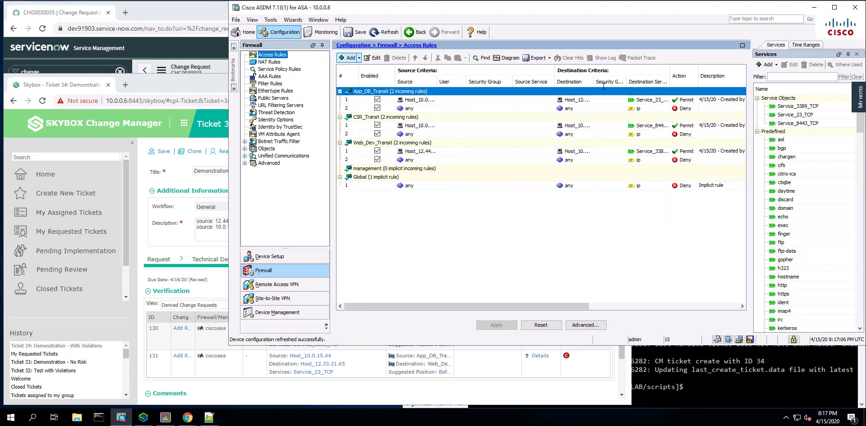
pyautogui.moveTo(579, 306); pyautogui.dragTo(643, 308)
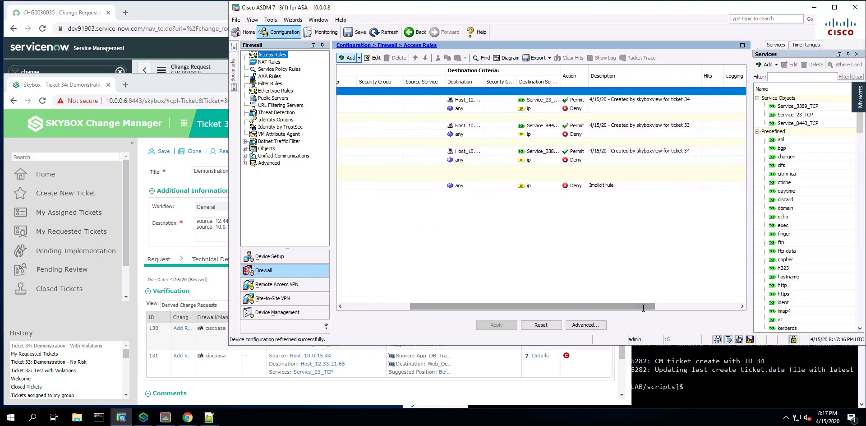
# Switch to ServiceNow and review the state and work notes of the "Demonstration - With Violations" change request
pyautogui.click(160, 13)
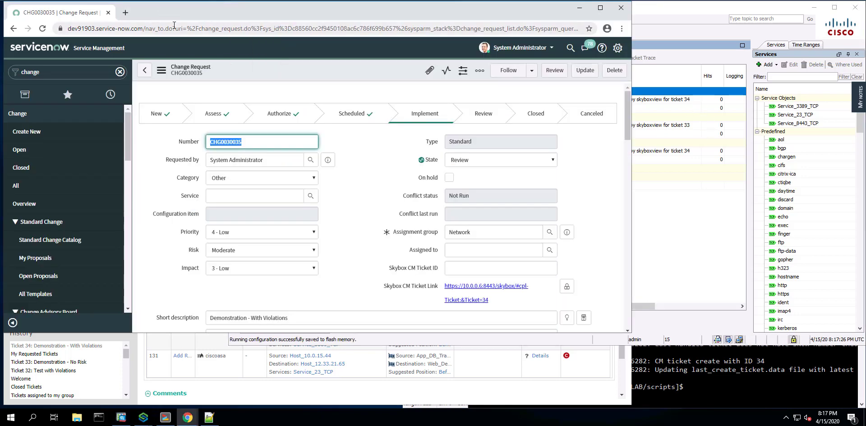
pyautogui.scroll(-10, 327, 177)
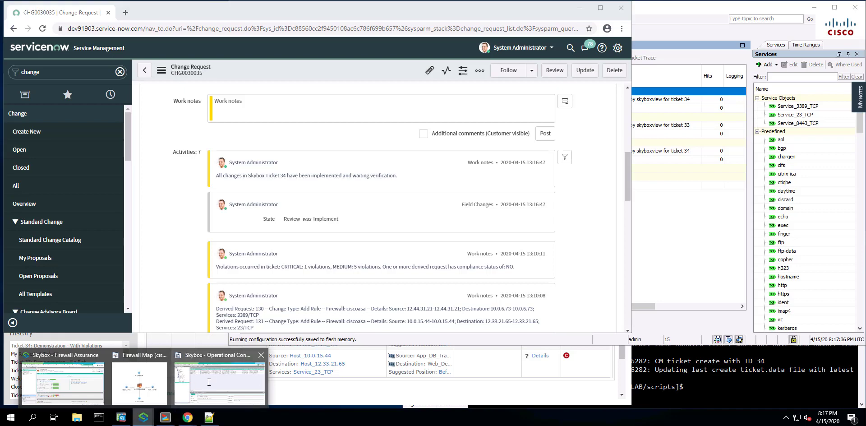
# Switch to the Skybox Operational Console and launch the "1000 Triggered Collection" task sequence
pyautogui.click(209, 382)
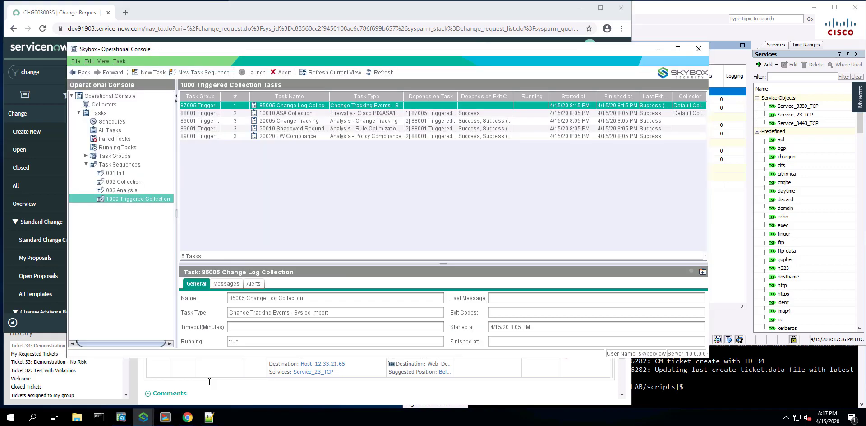
pyautogui.click(126, 199)
pyautogui.rightClick(125, 198)
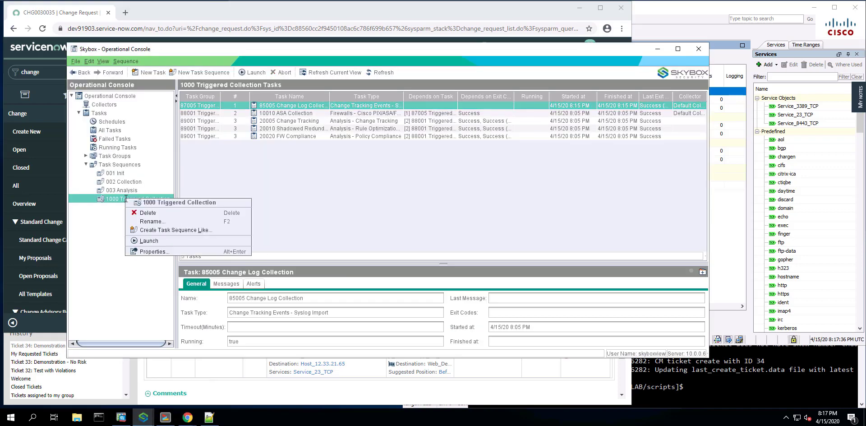
pyautogui.click(149, 241)
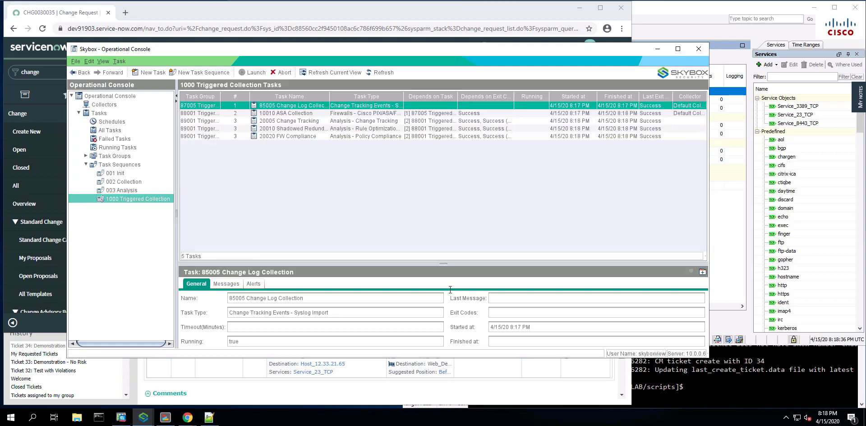
# Reload the "Demonstration - With Violations" ticket in Skybox Change Manager and its change request in ServiceNow to check verification and closure
pyautogui.click(467, 386)
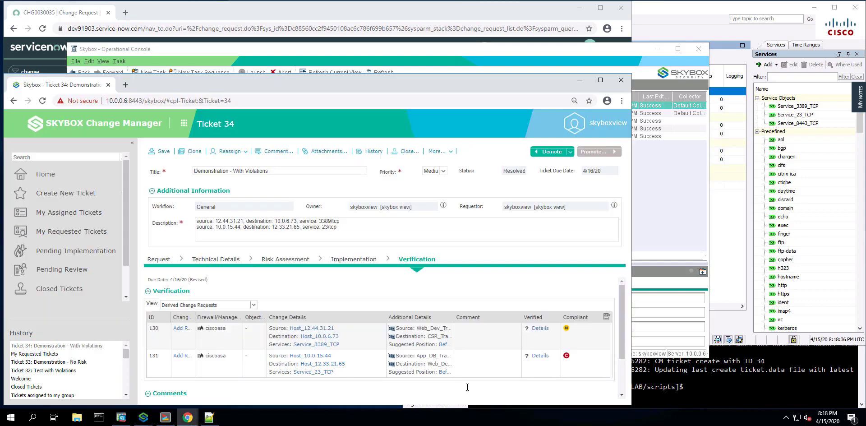
pyautogui.click(43, 101)
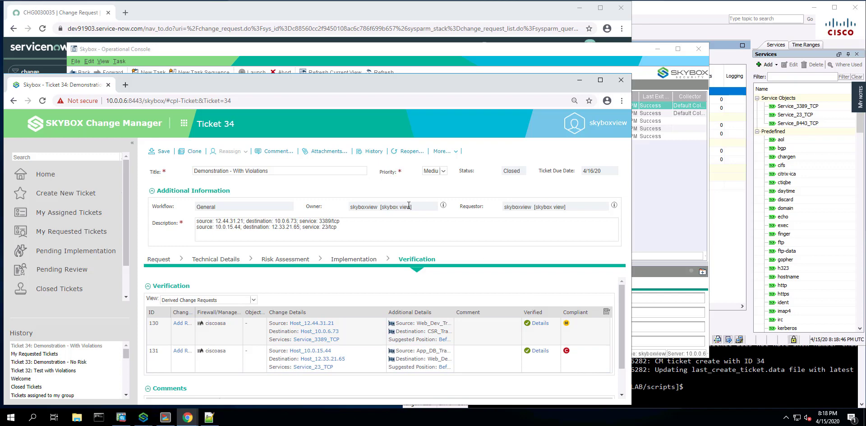
pyautogui.click(180, 10)
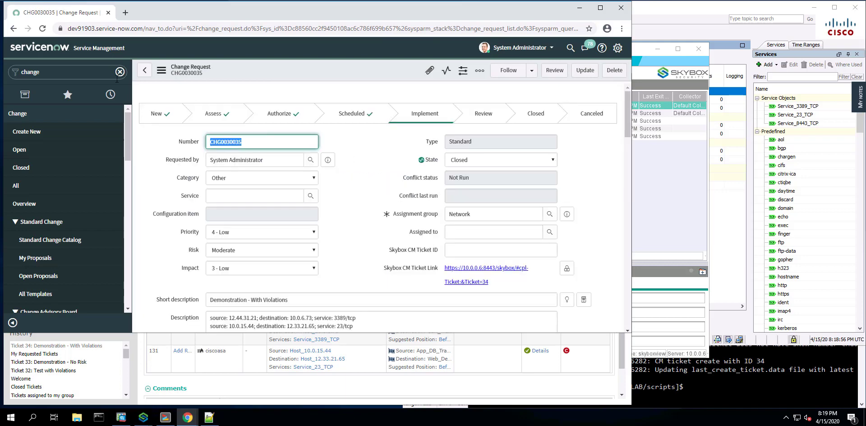
pyautogui.click(43, 29)
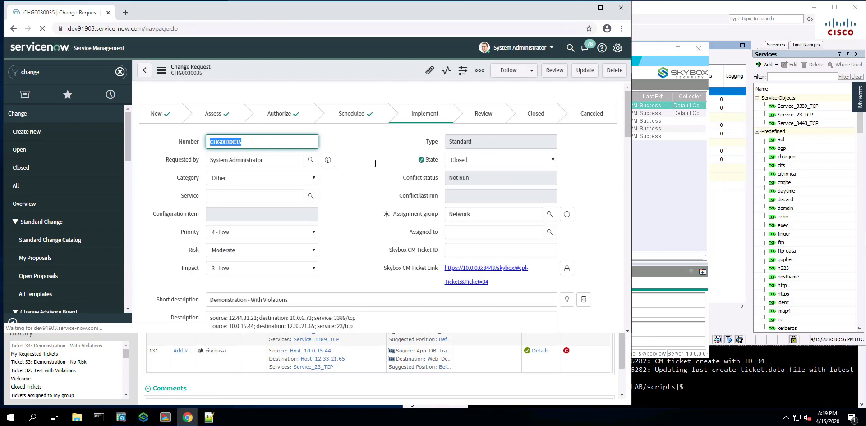